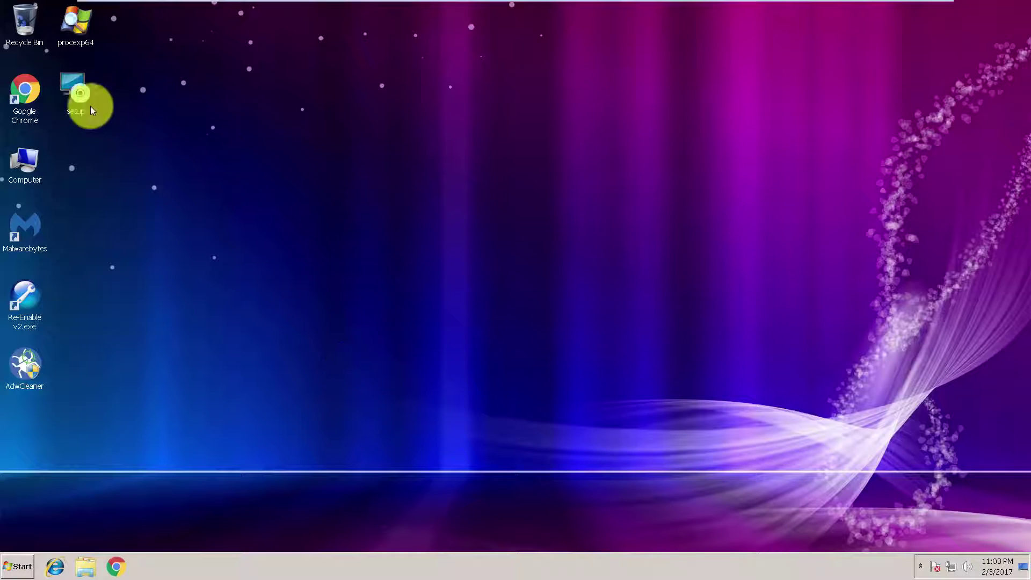
# Step: Move the setup icon, refresh the desktop, and confirm Task Manager won't launch from the taskbar
pyautogui.moveTo(92, 110); pyautogui.dragTo(298, 181)
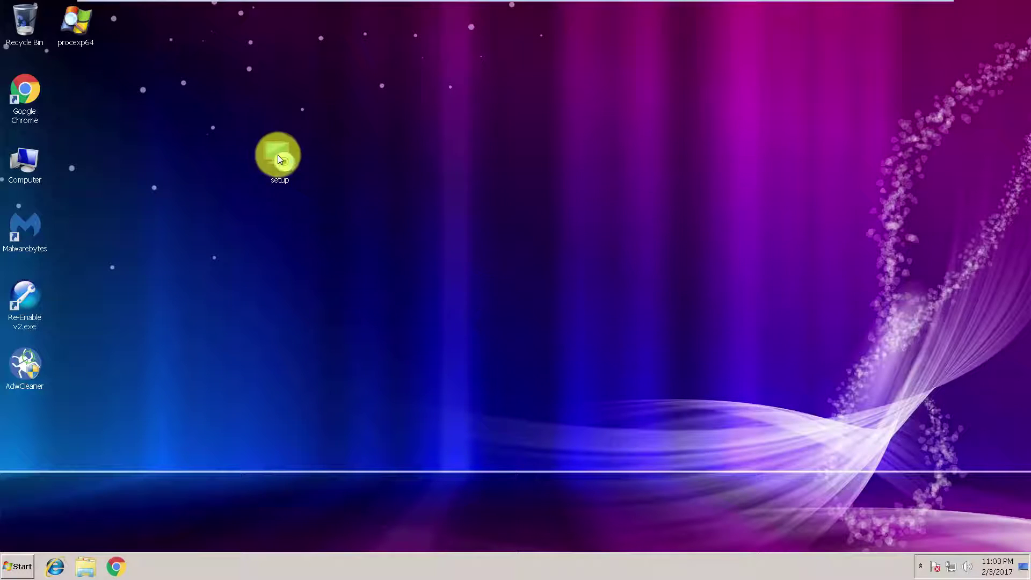
pyautogui.rightClick(323, 177)
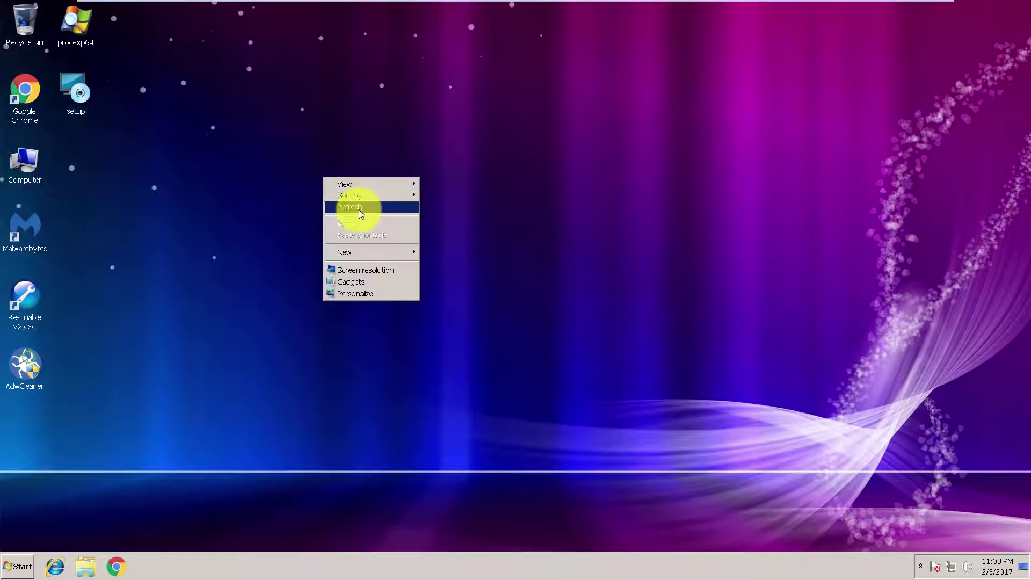
pyautogui.click(361, 214)
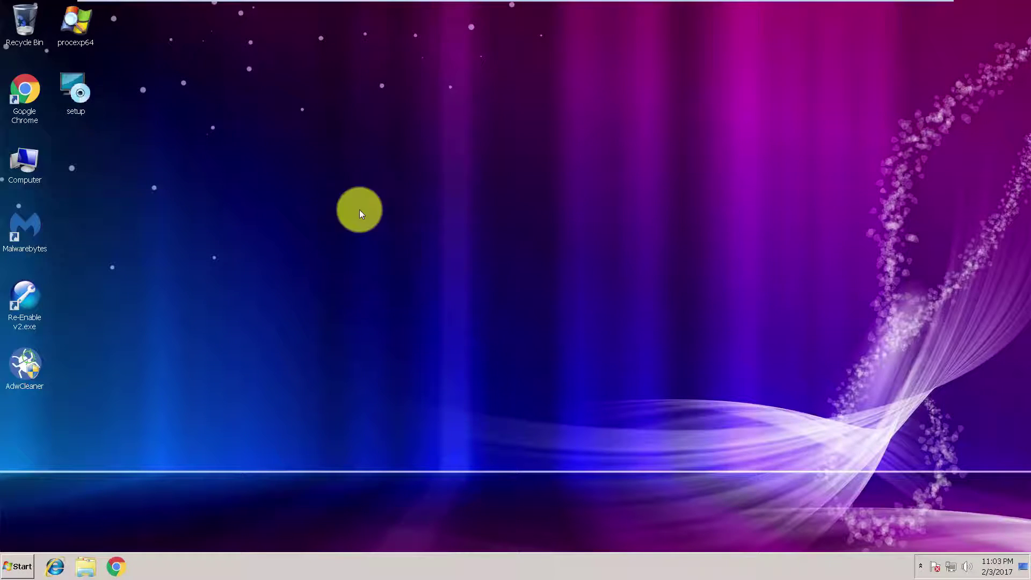
pyautogui.rightClick(404, 563)
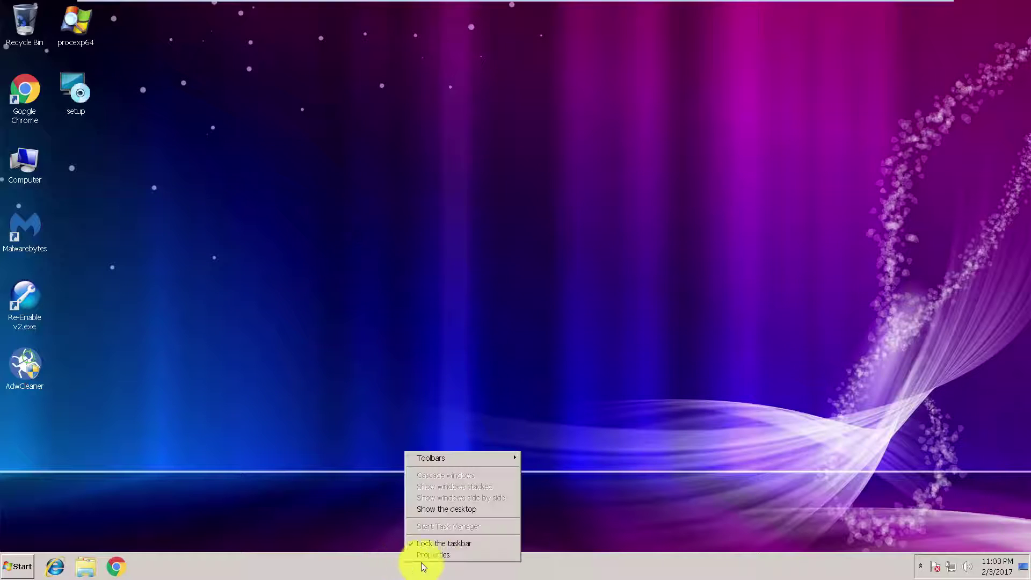
pyautogui.click(517, 524)
pyautogui.rightClick(579, 563)
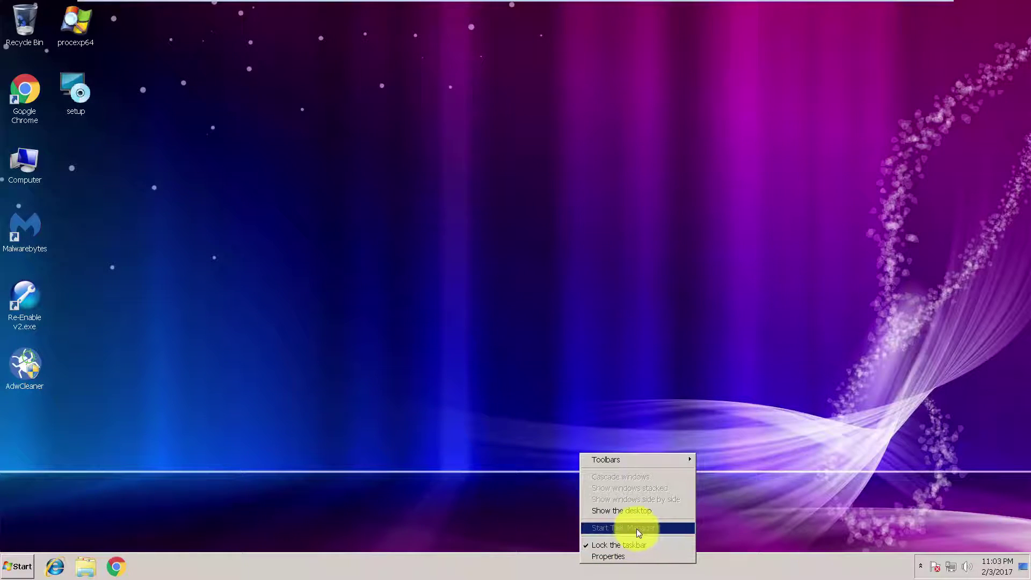
pyautogui.click(637, 529)
pyautogui.rightClick(327, 355)
pyautogui.click(369, 384)
pyautogui.rightClick(427, 291)
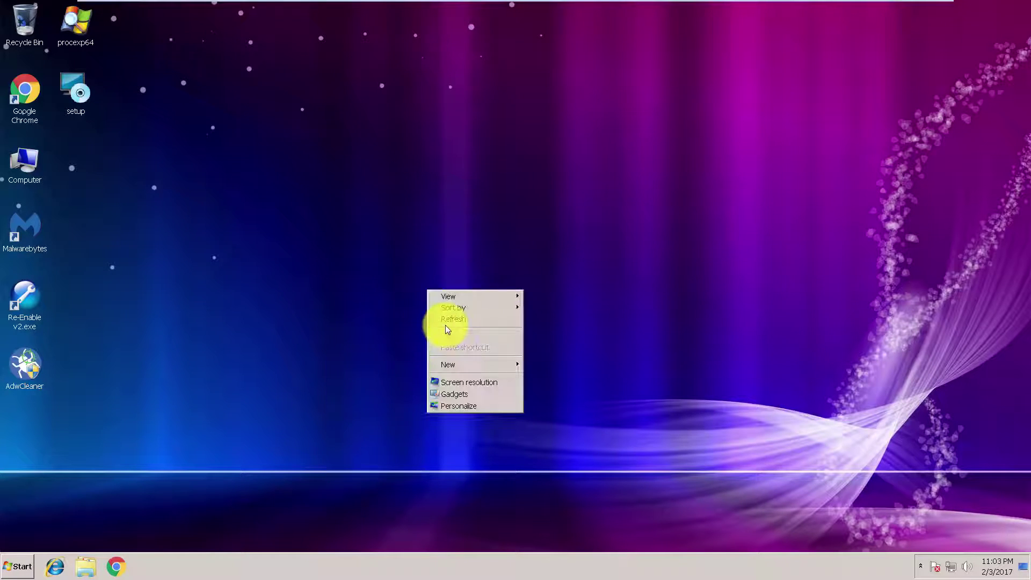
pyautogui.click(447, 321)
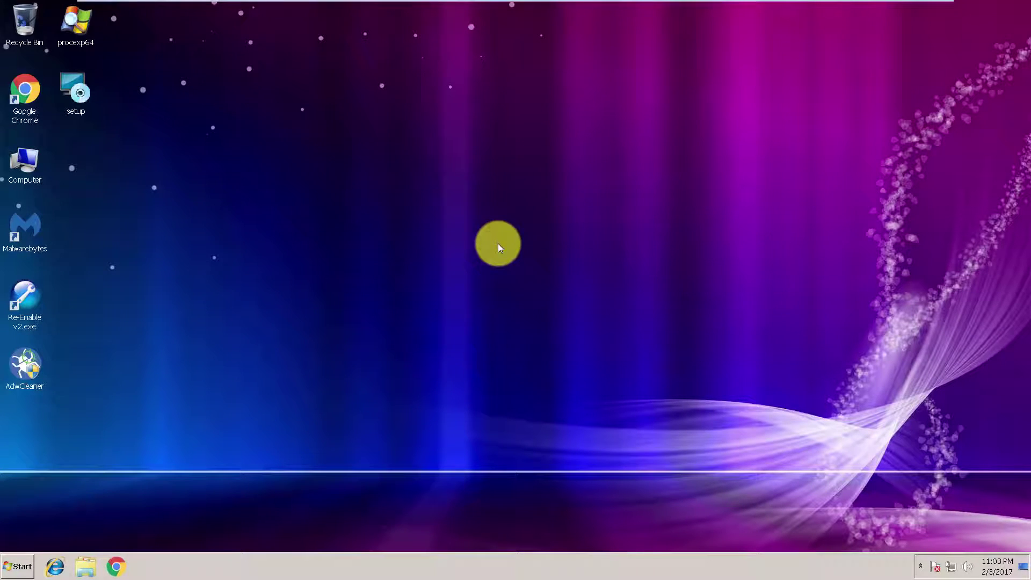
# Step: Launch Registry Editor by searching 'regedit' from the Start menu
pyautogui.click(15, 561)
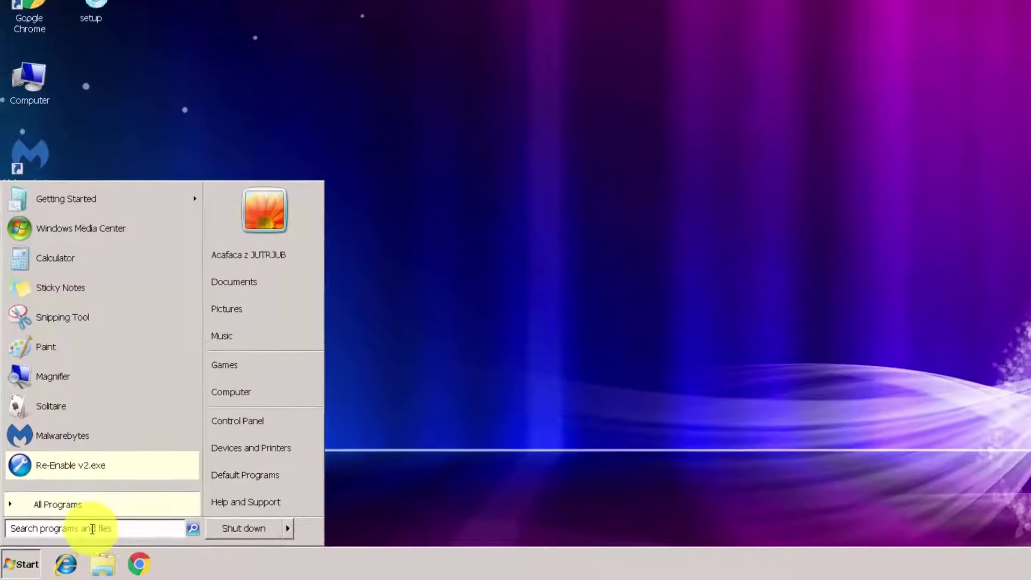
pyautogui.click(81, 536)
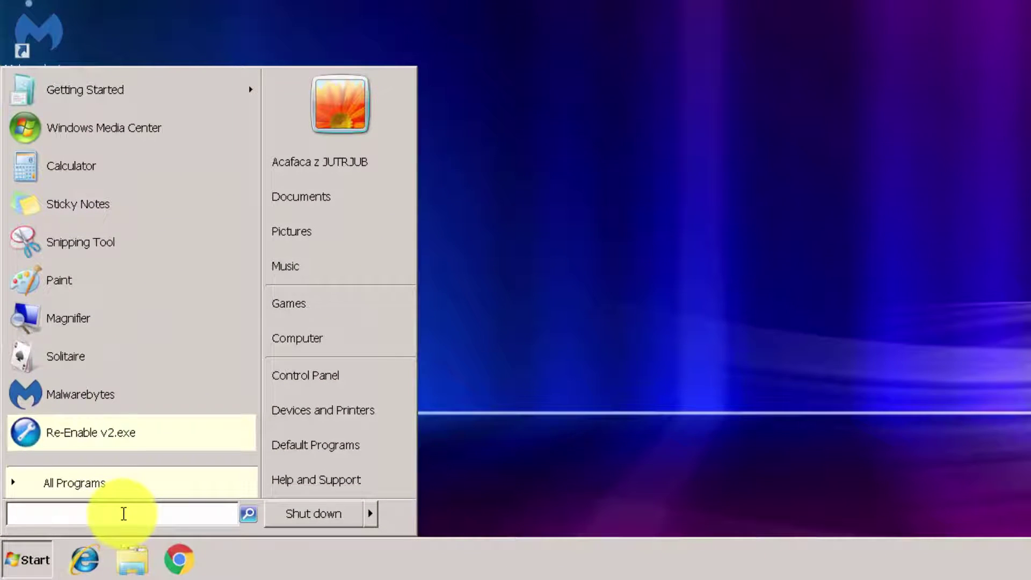
pyautogui.write('regedit')
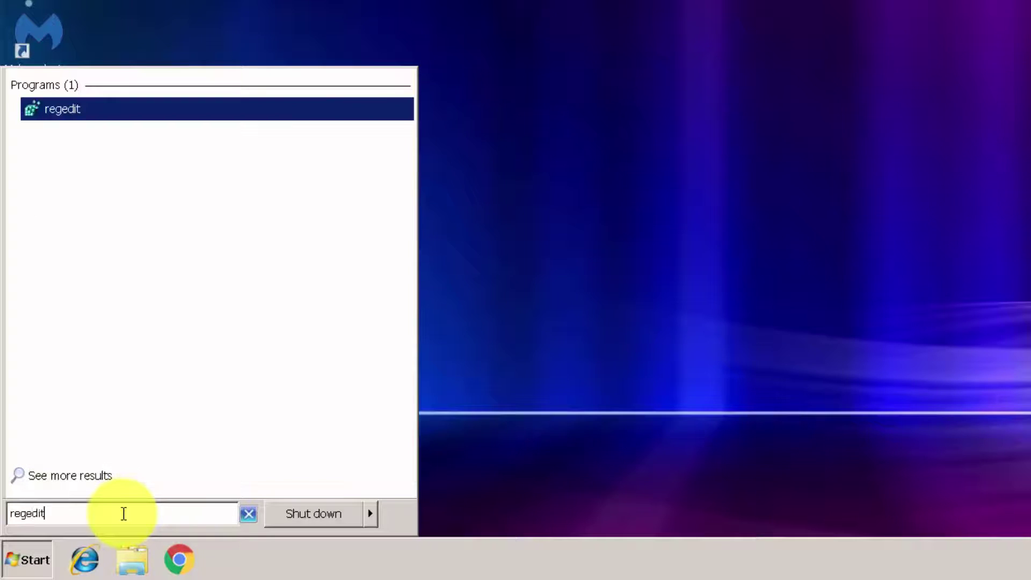
pyautogui.press('Return')
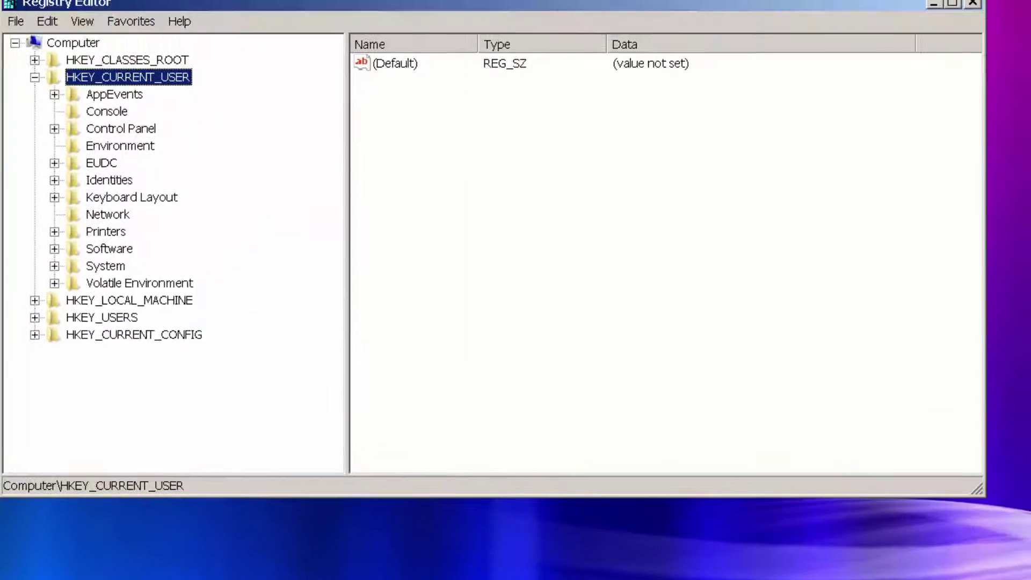
# Step: Browse HKEY_CURRENT_USER\Software\Microsoft\Windows\CurrentVersion\Policies\System and select the DisableTaskMgr value
pyautogui.click(35, 77)
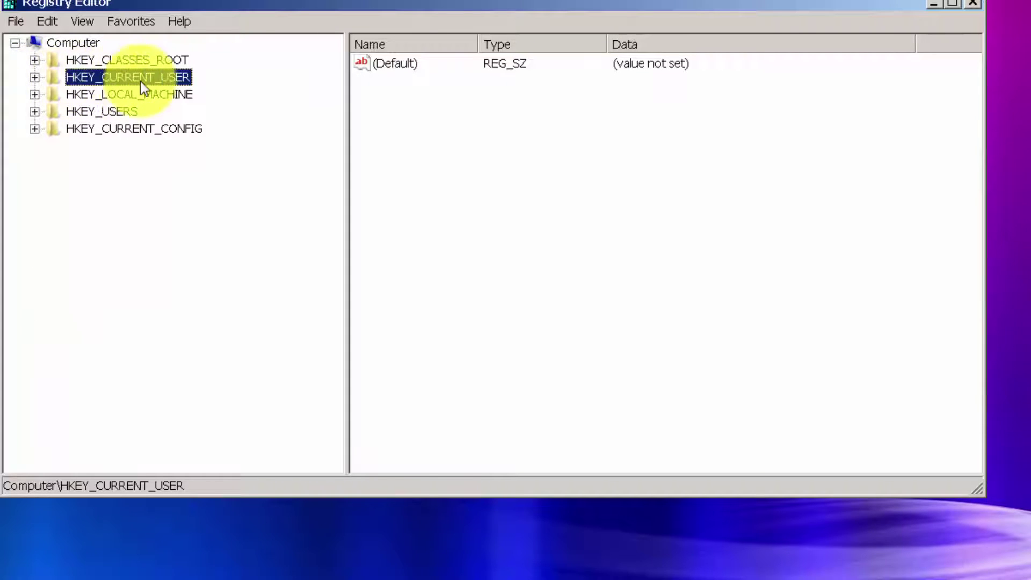
pyautogui.click(35, 78)
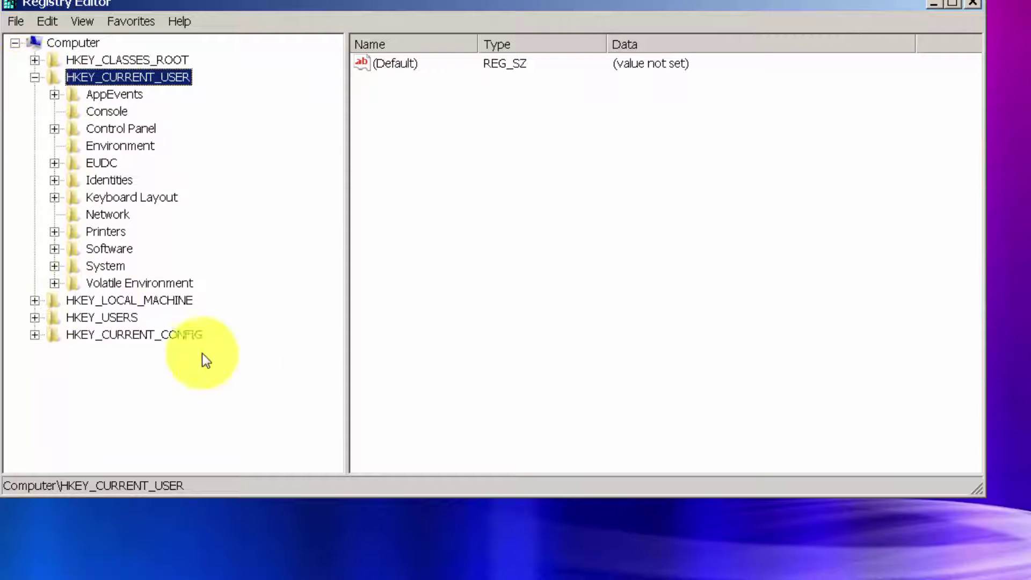
pyautogui.click(54, 249)
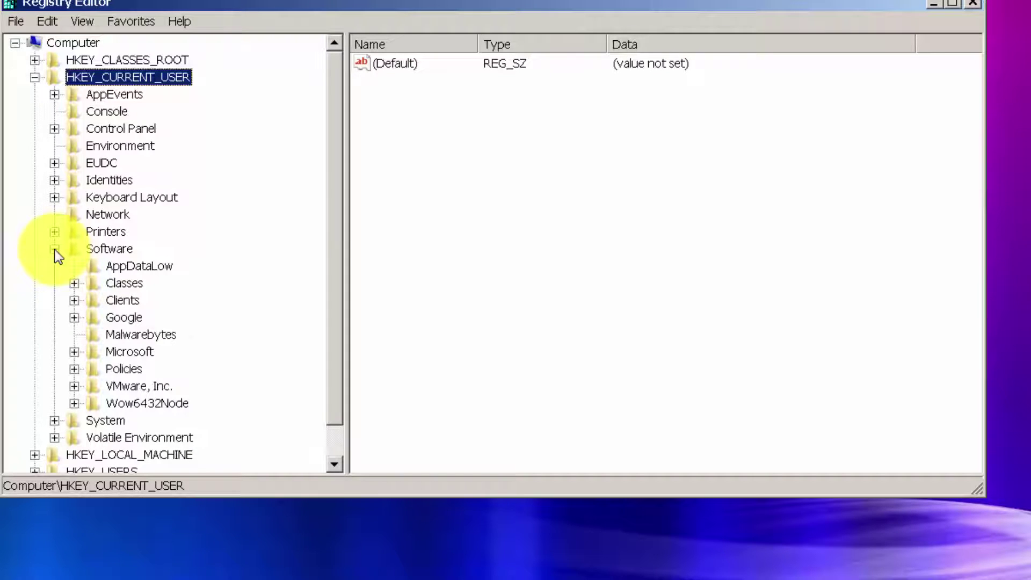
pyautogui.click(74, 351)
pyautogui.moveTo(331, 220); pyautogui.dragTo(333, 332)
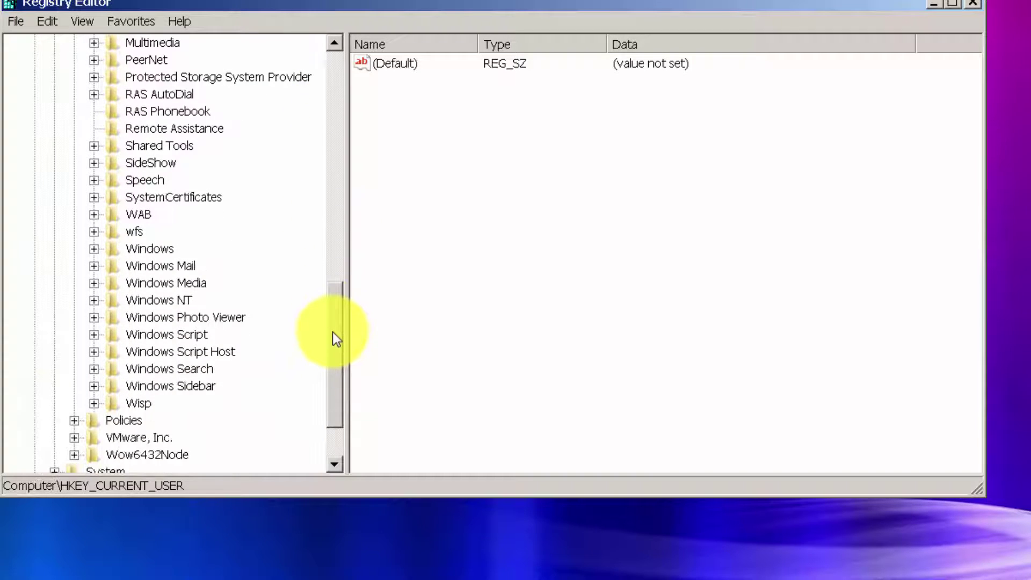
pyautogui.click(94, 250)
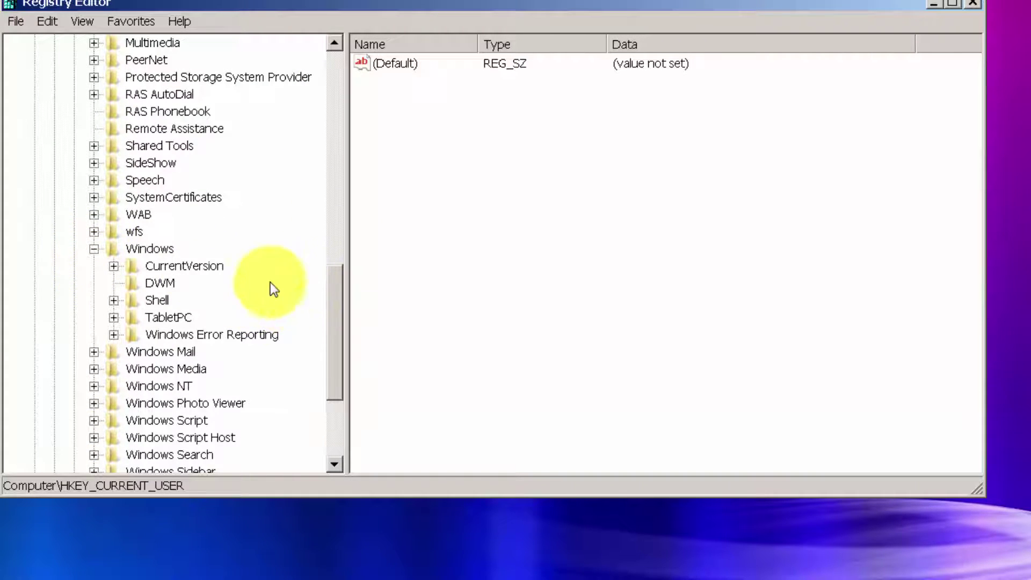
pyautogui.click(114, 266)
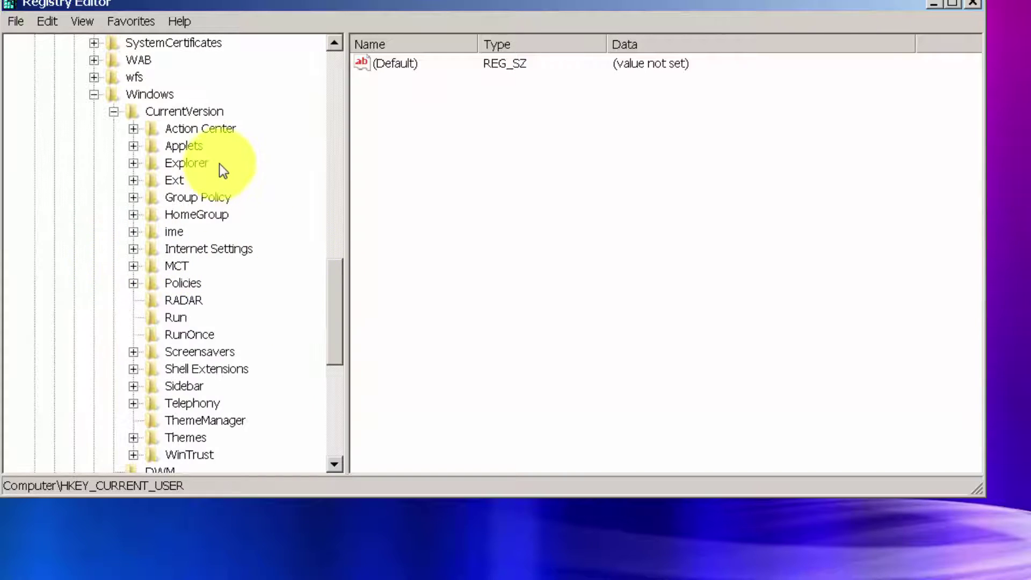
pyautogui.moveTo(337, 268)
pyautogui.mouseDown()
pyautogui.moveTo(336, 299)
pyautogui.moveTo(336, 271)
pyautogui.mouseUp()
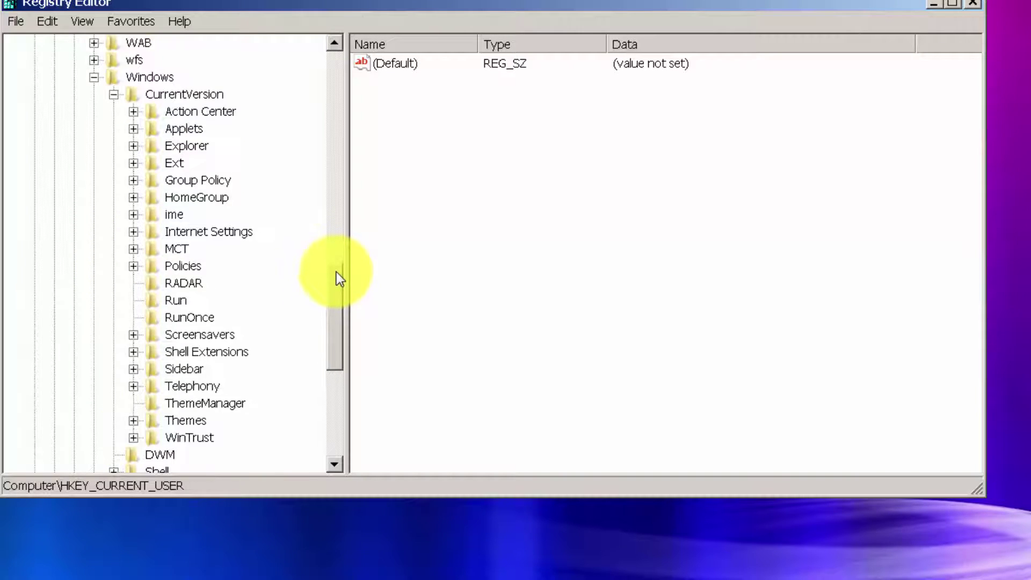
pyautogui.click(133, 266)
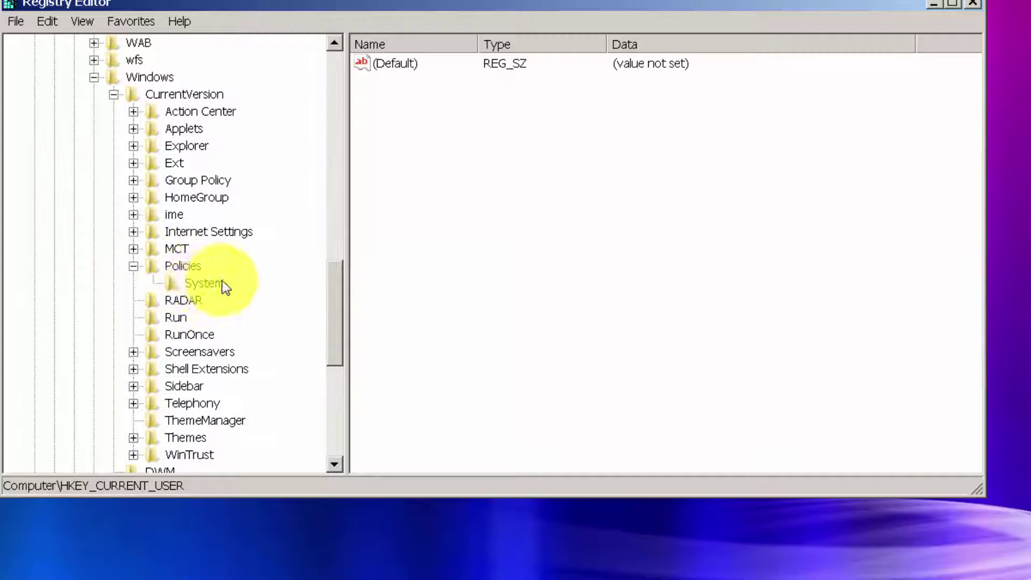
pyautogui.click(202, 283)
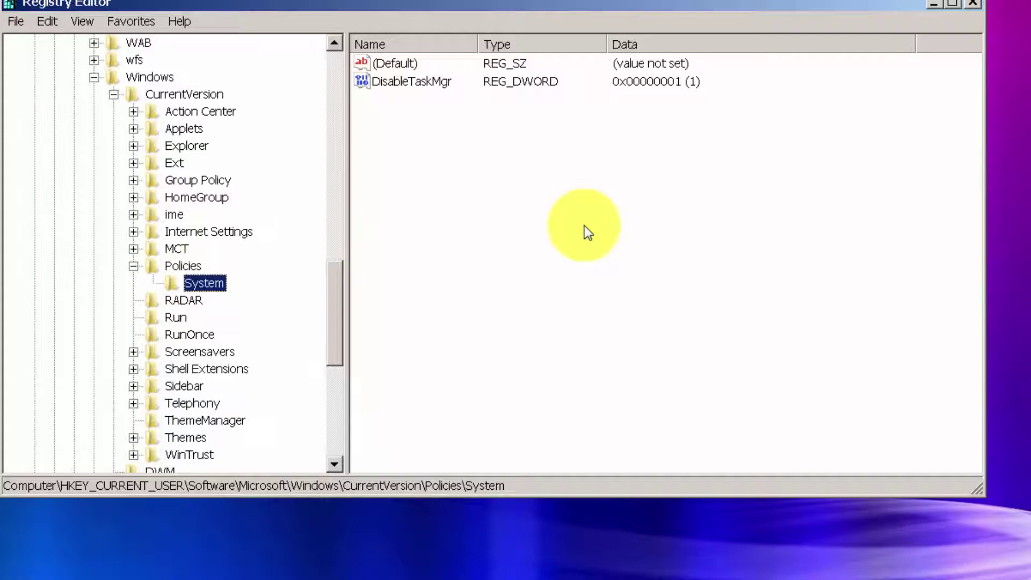
pyautogui.click(399, 82)
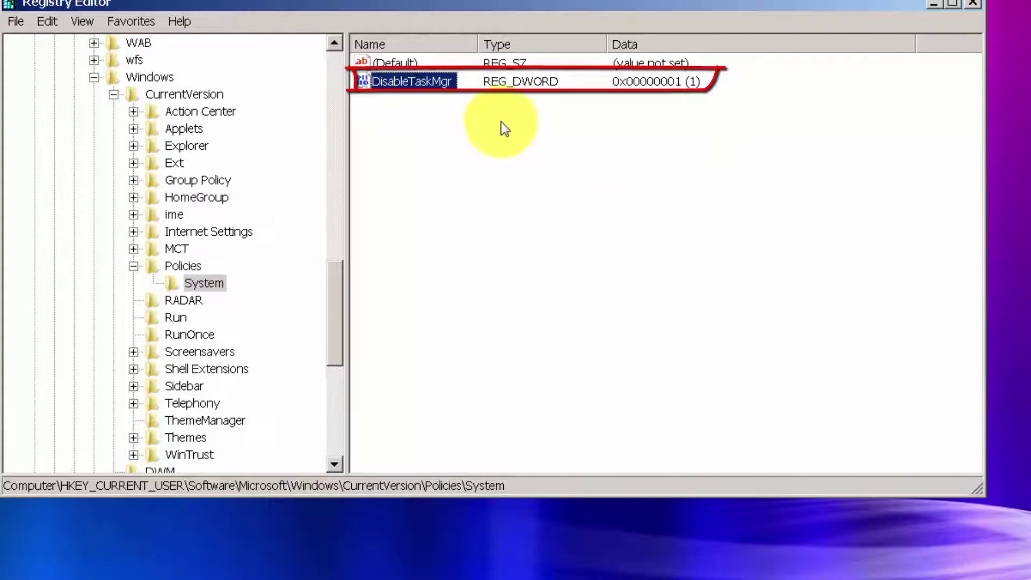
# Step: Change DisableTaskMgr's value data from 1 to 0
pyautogui.doubleClick(380, 83)
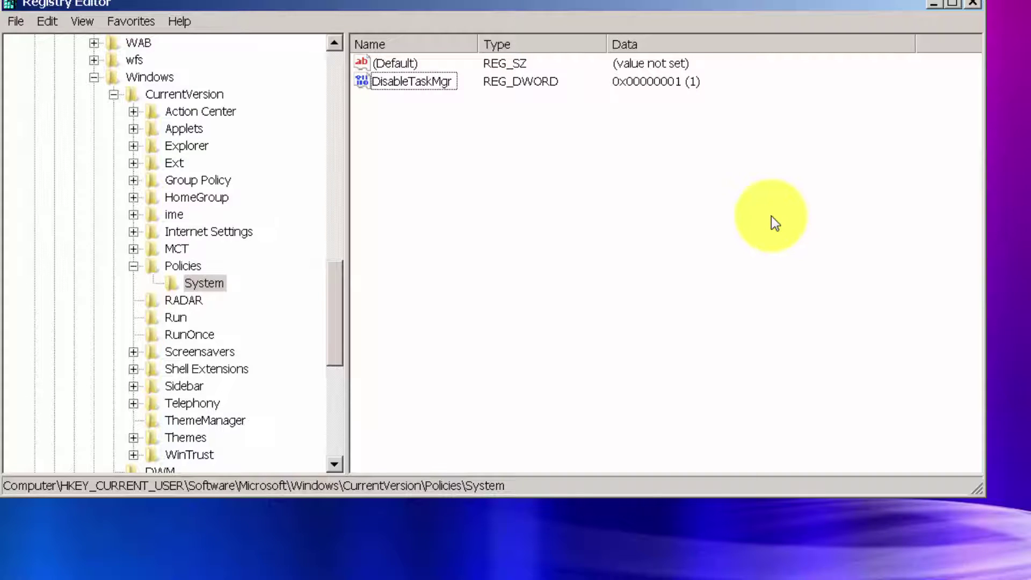
pyautogui.doubleClick(418, 82)
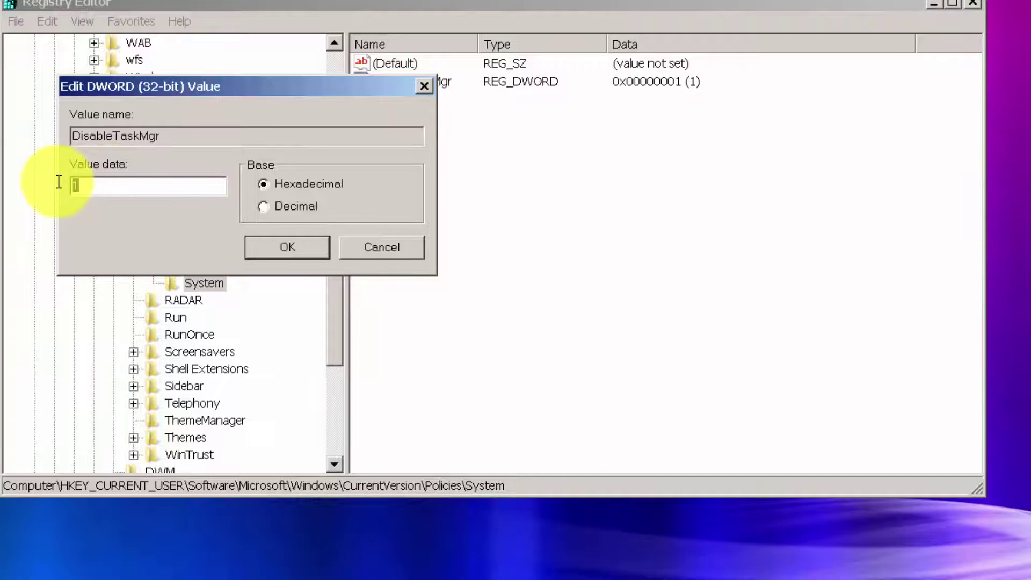
pyautogui.write('0')
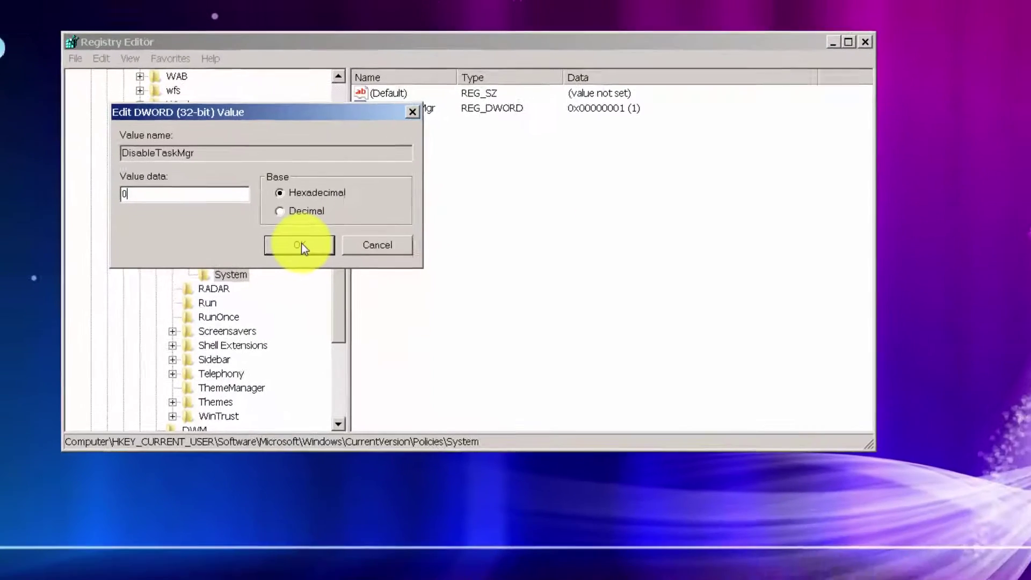
pyautogui.click(287, 247)
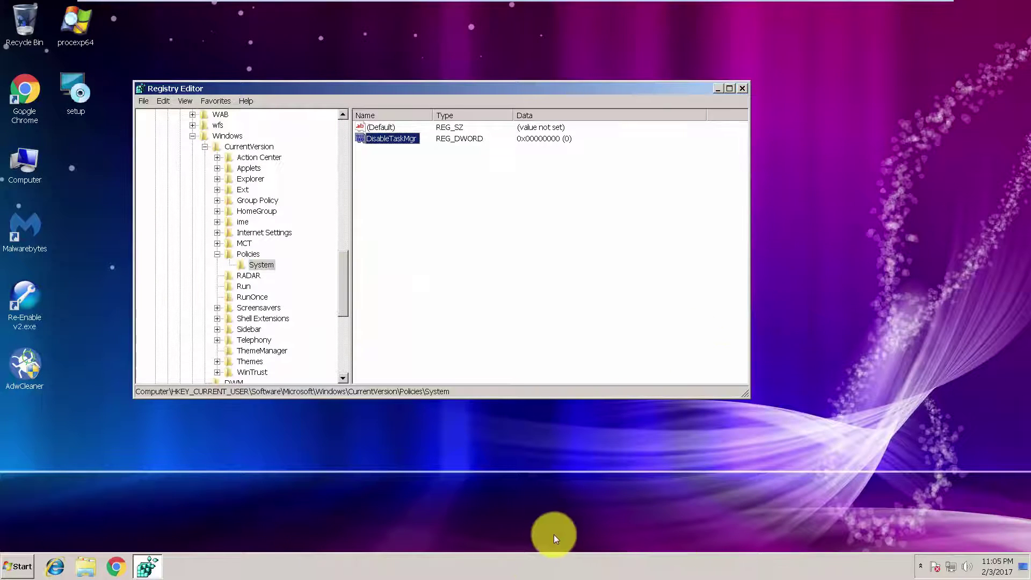
# Step: Start Task Manager from the taskbar to confirm it works, then close it
pyautogui.rightClick(256, 572)
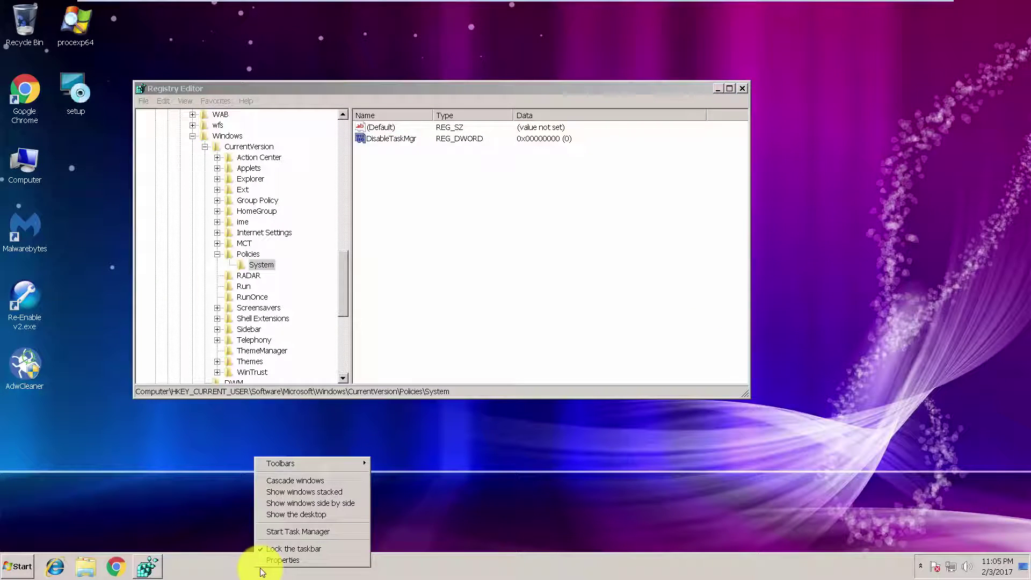
pyautogui.click(276, 533)
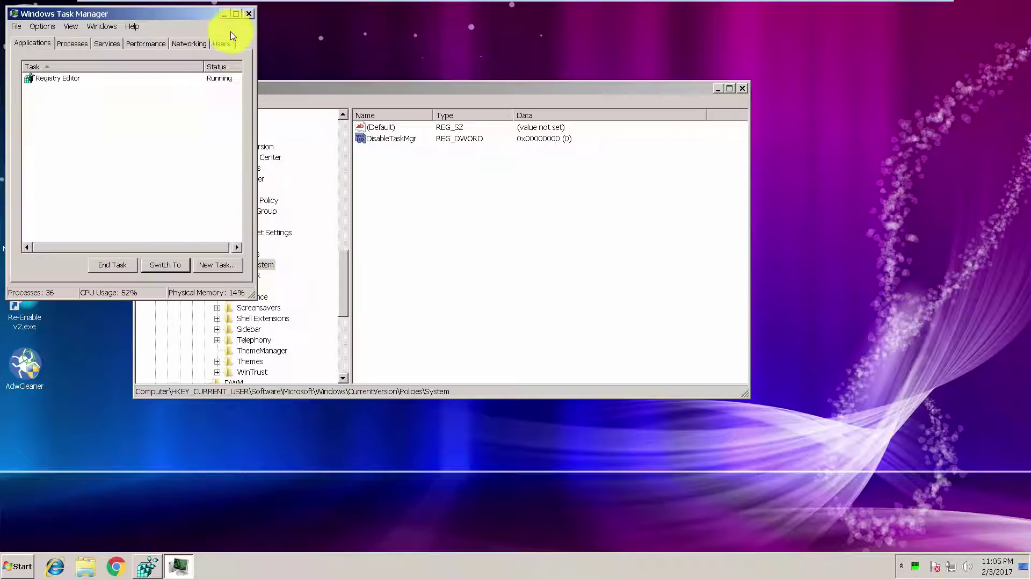
pyautogui.click(250, 13)
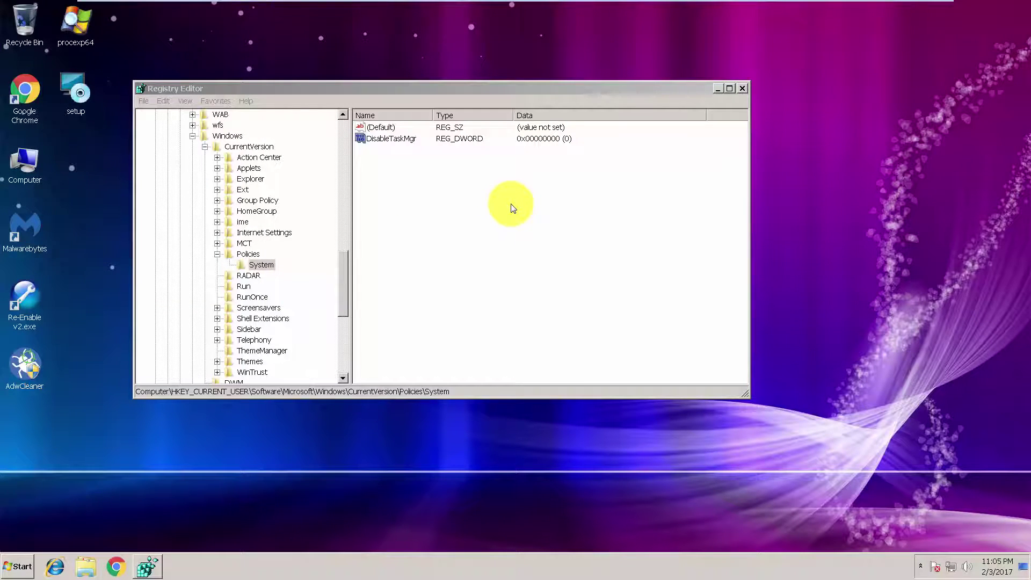
# Step: Change DisableTaskMgr's value data back to 1
pyautogui.doubleClick(391, 139)
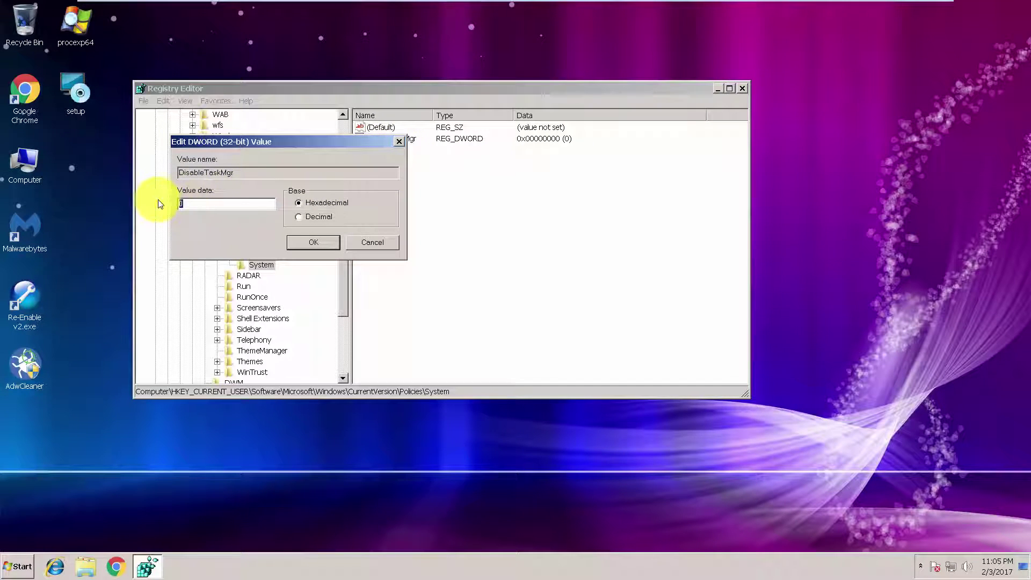
pyautogui.write('1')
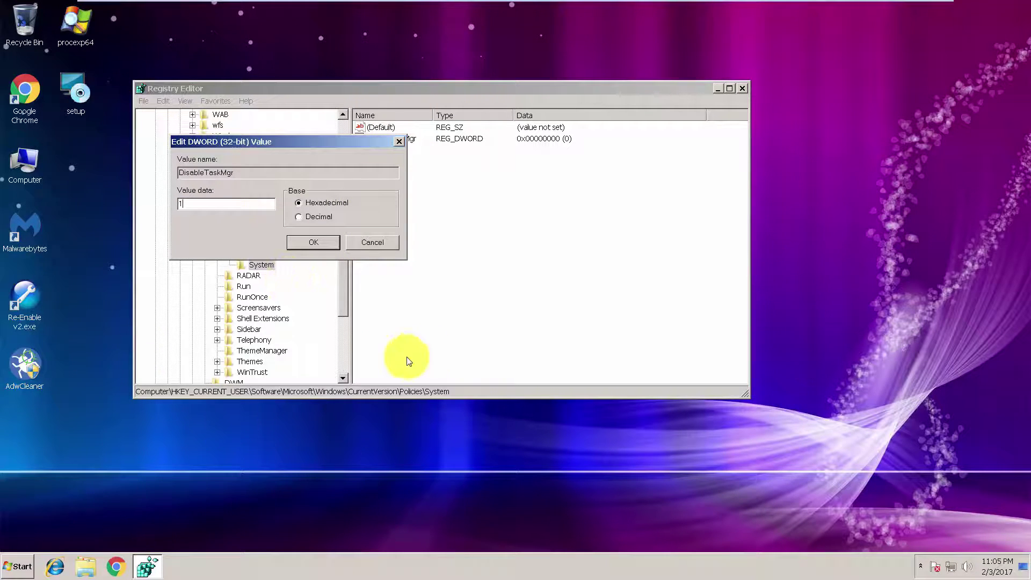
pyautogui.click(315, 243)
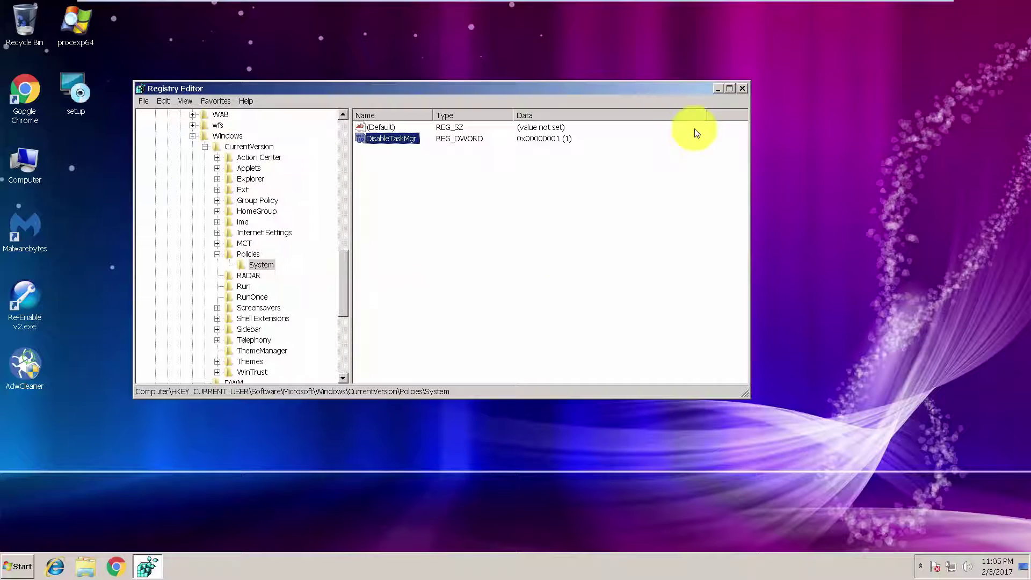
# Step: Close Registry Editor and confirm Task Manager is unavailable from the taskbar menu
pyautogui.click(742, 88)
pyautogui.rightClick(449, 561)
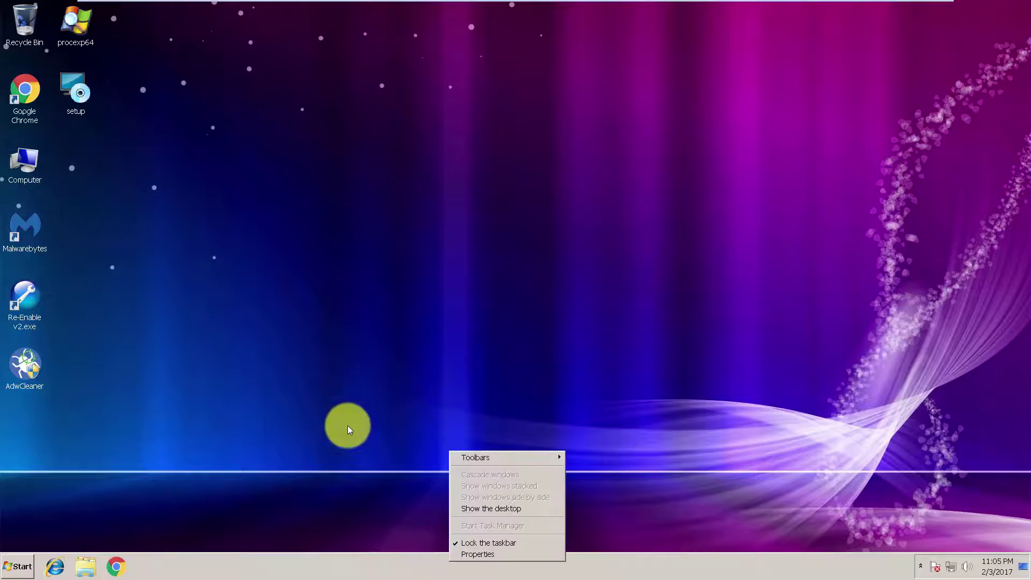
pyautogui.click(345, 426)
# Step: Move the setup and Re-Enable v2.exe icons together near the desktop centre
pyautogui.moveTo(85, 97); pyautogui.dragTo(391, 235)
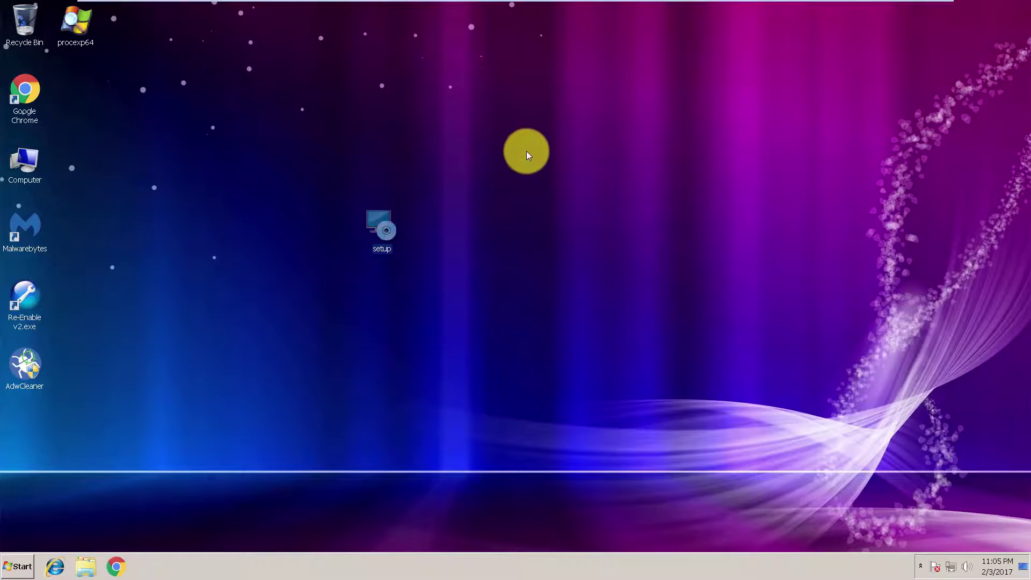
pyautogui.rightClick(527, 153)
pyautogui.click(562, 186)
pyautogui.rightClick(484, 162)
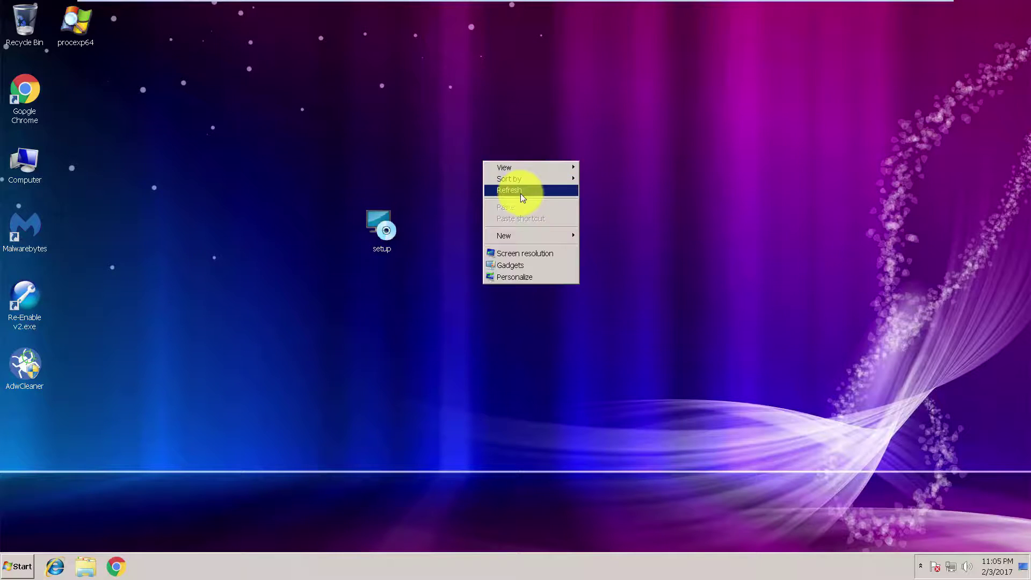
pyautogui.click(520, 193)
pyautogui.rightClick(480, 155)
pyautogui.click(517, 186)
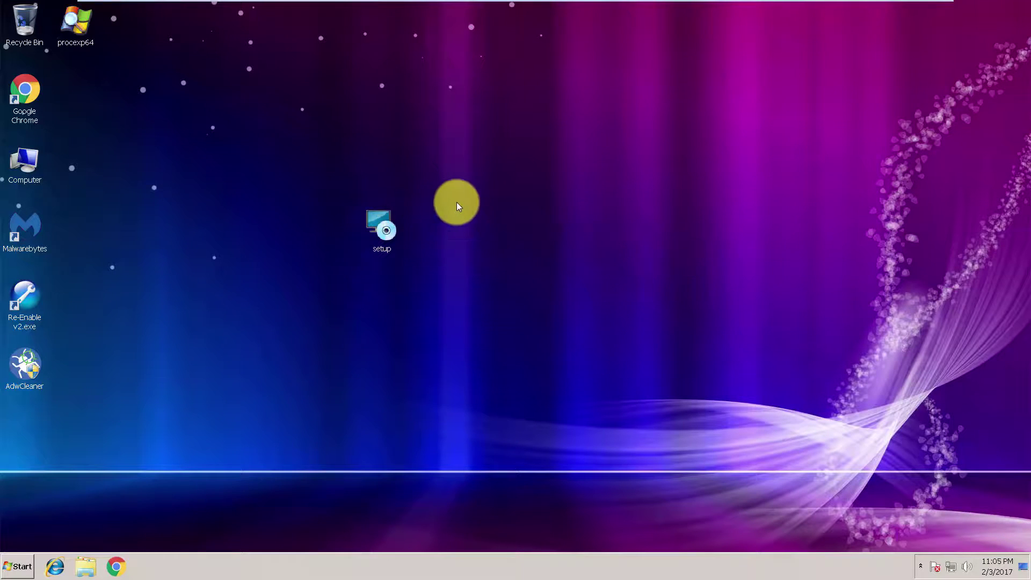
pyautogui.rightClick(379, 220)
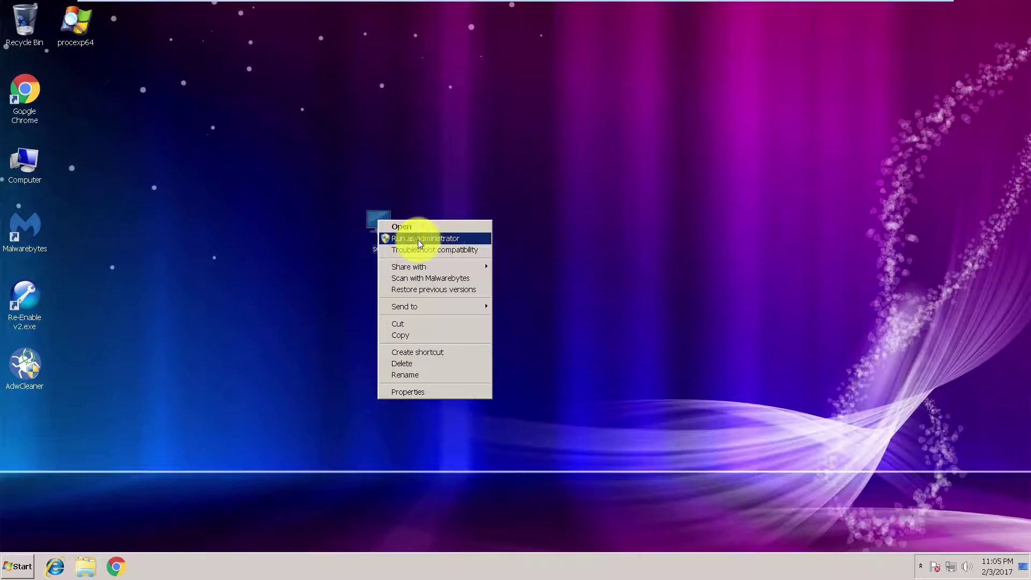
pyautogui.click(579, 141)
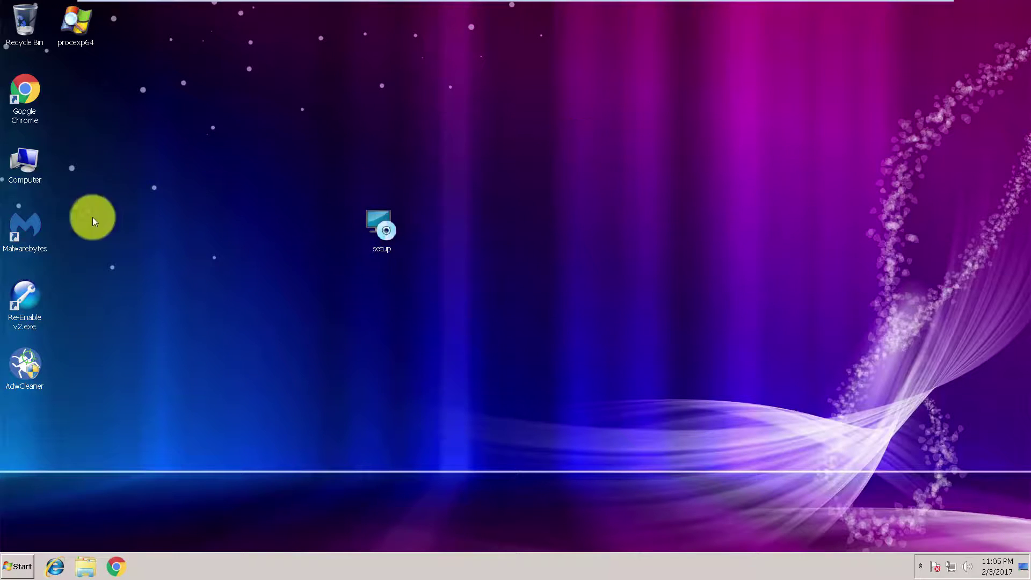
pyautogui.click(27, 301)
pyautogui.moveTo(248, 214); pyautogui.dragTo(248, 218)
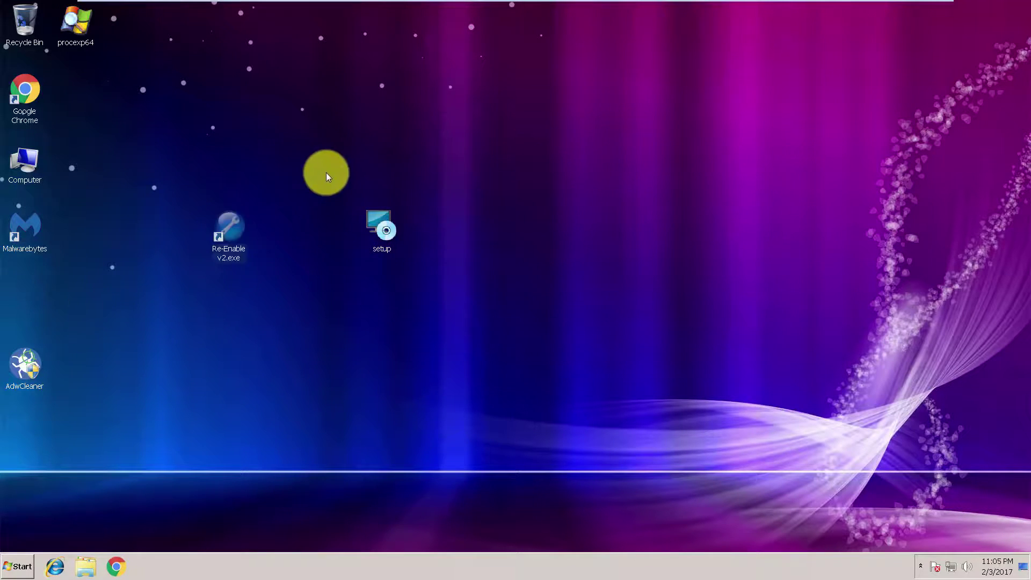
# Step: Launch Re-Enable v2.exe and untick the Regedit, Cmd, Ru, Folder, System and Control options
pyautogui.doubleClick(233, 225)
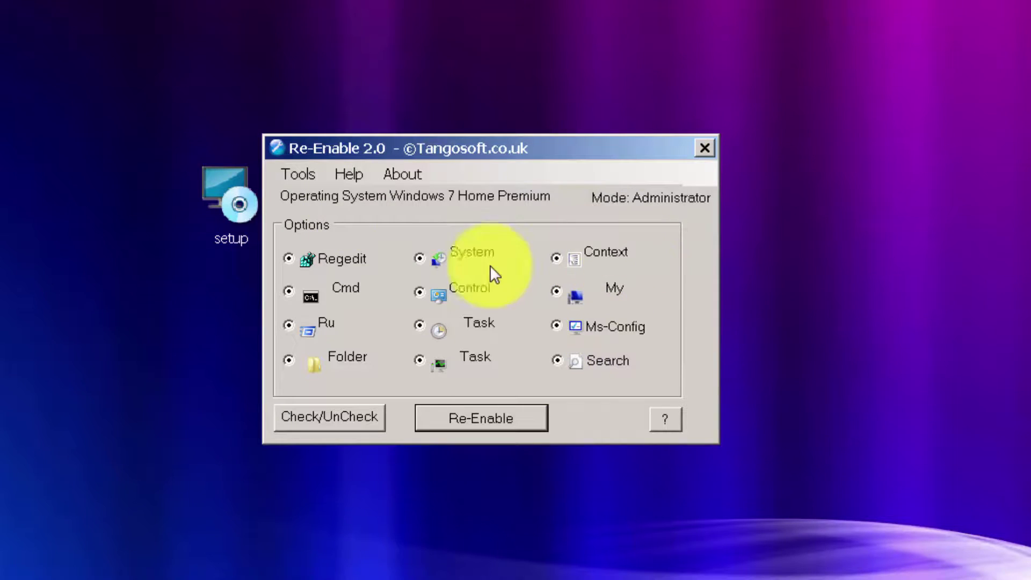
pyautogui.click(288, 257)
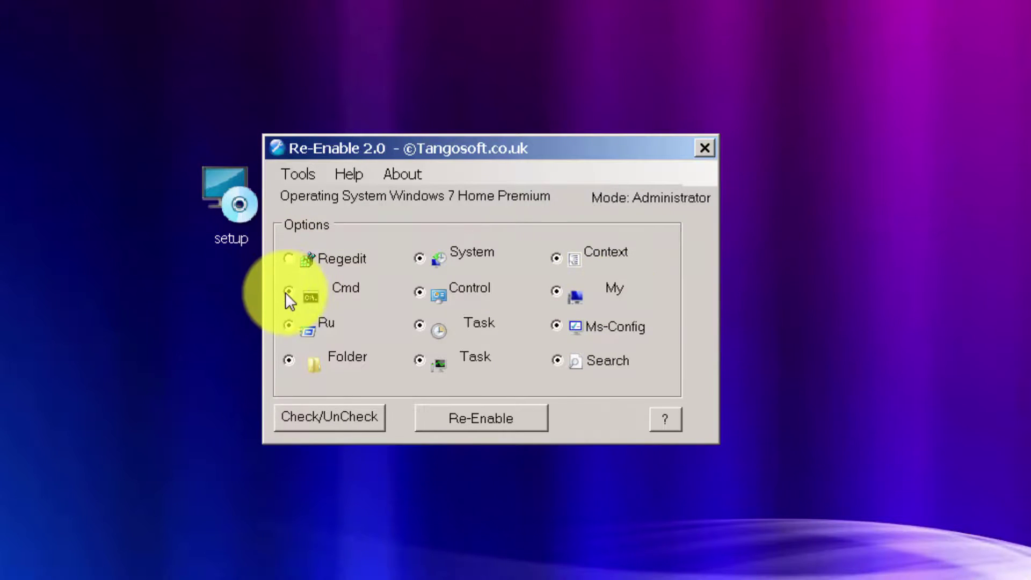
pyautogui.click(288, 291)
pyautogui.click(289, 325)
pyautogui.click(289, 360)
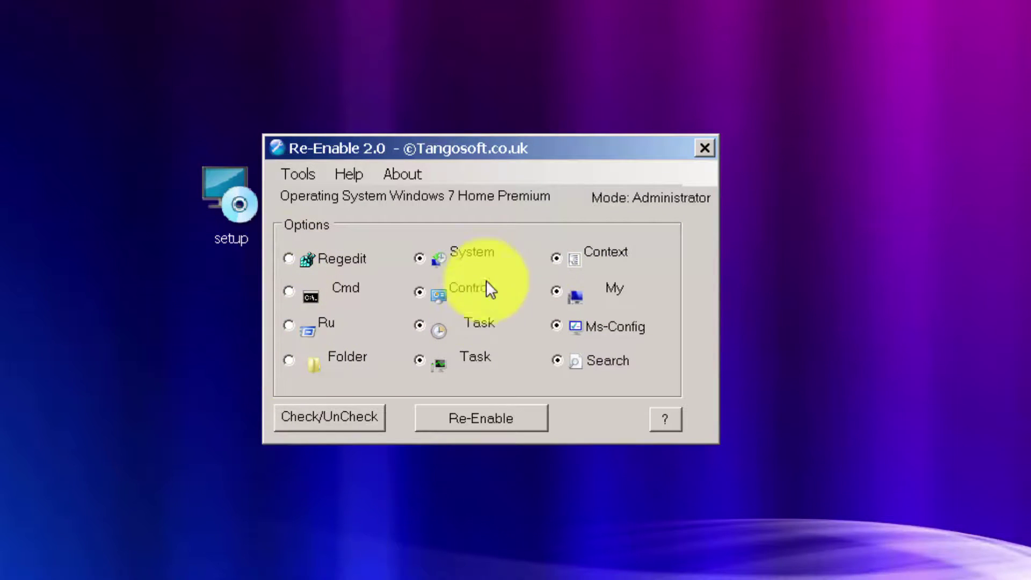
pyautogui.click(419, 259)
pyautogui.click(419, 292)
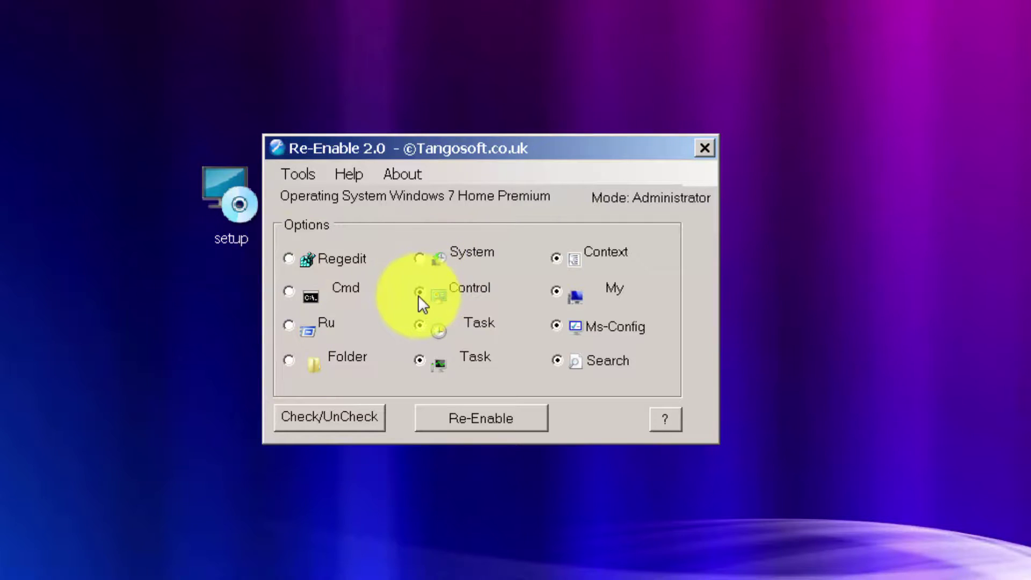
# Step: Untick the first Task, Search, Ms-Config, My and Context options, then re-enable the second Task option
pyautogui.click(420, 325)
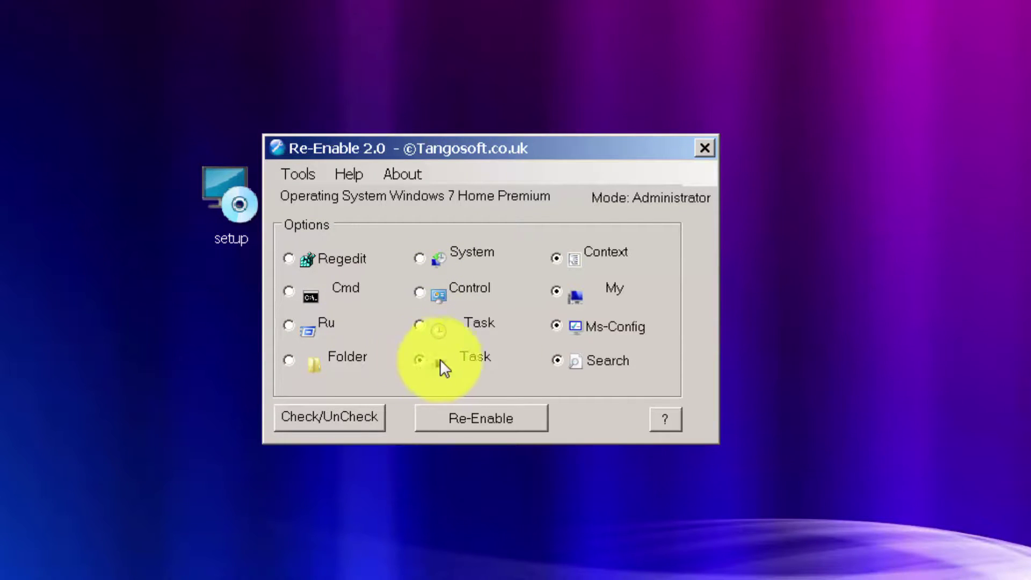
pyautogui.click(557, 360)
pyautogui.click(556, 325)
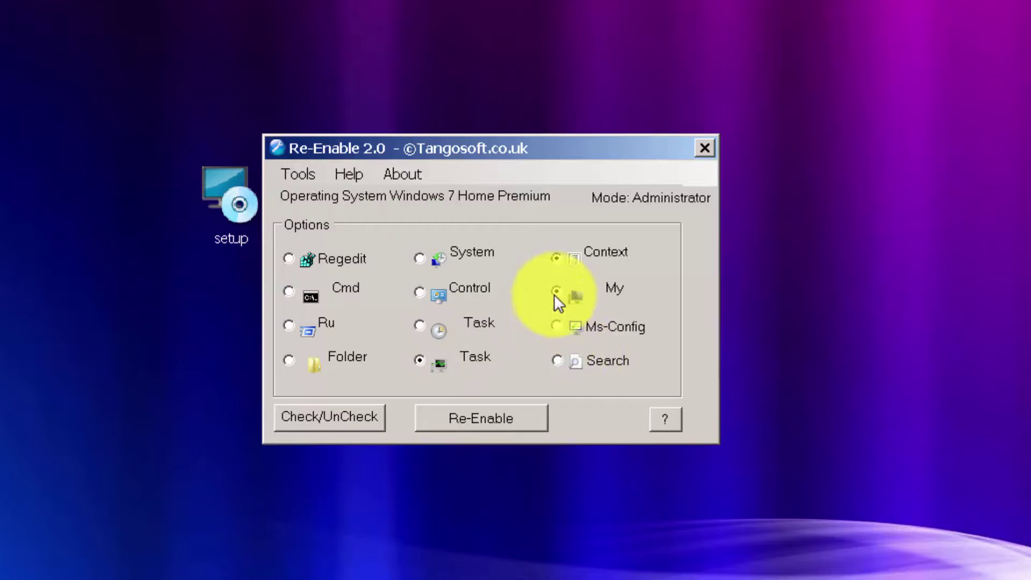
pyautogui.click(557, 291)
pyautogui.click(557, 258)
pyautogui.click(458, 420)
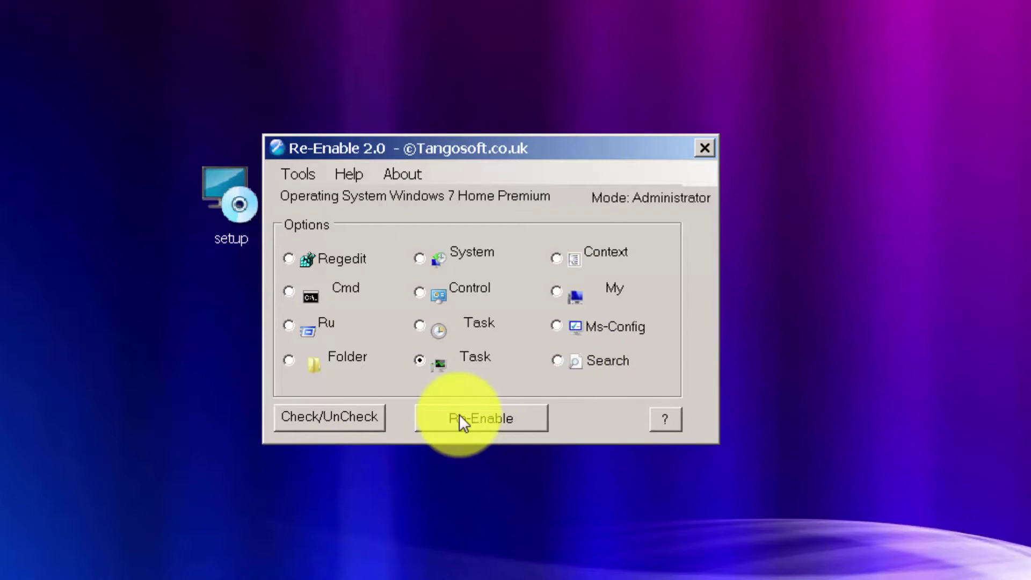